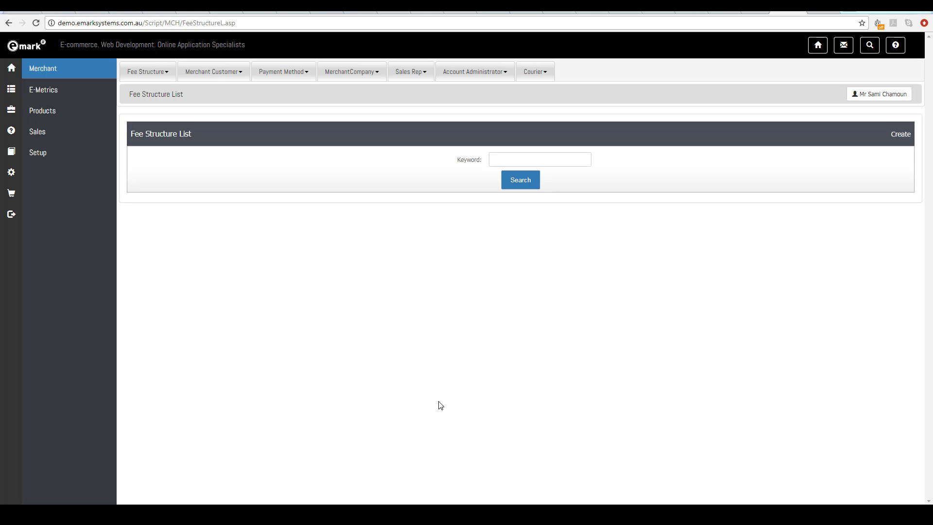
- Create a new fee structure and enter Demo fee as its display name
click(519, 184)
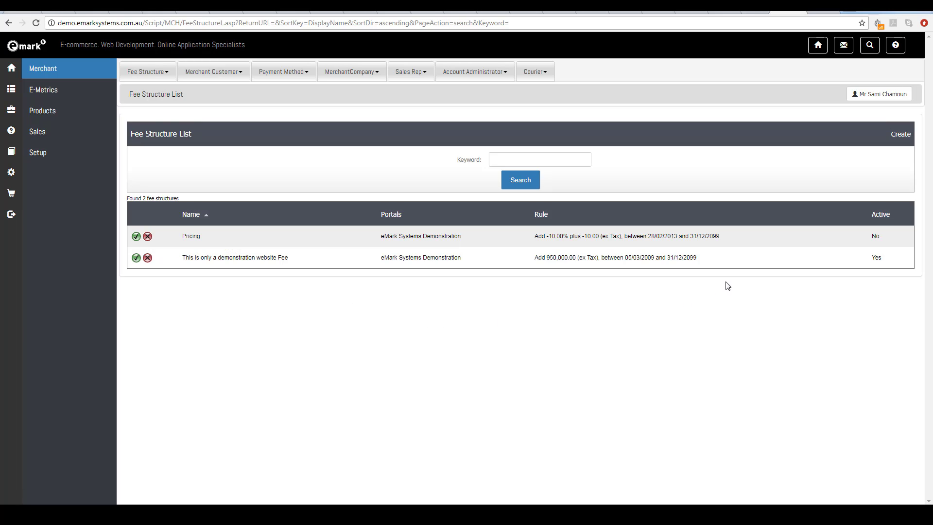
click(898, 139)
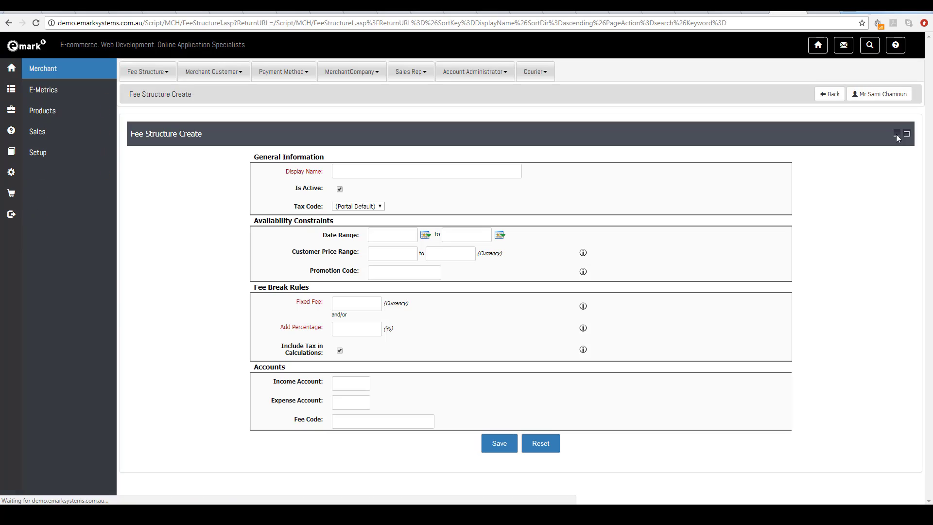
click(410, 174)
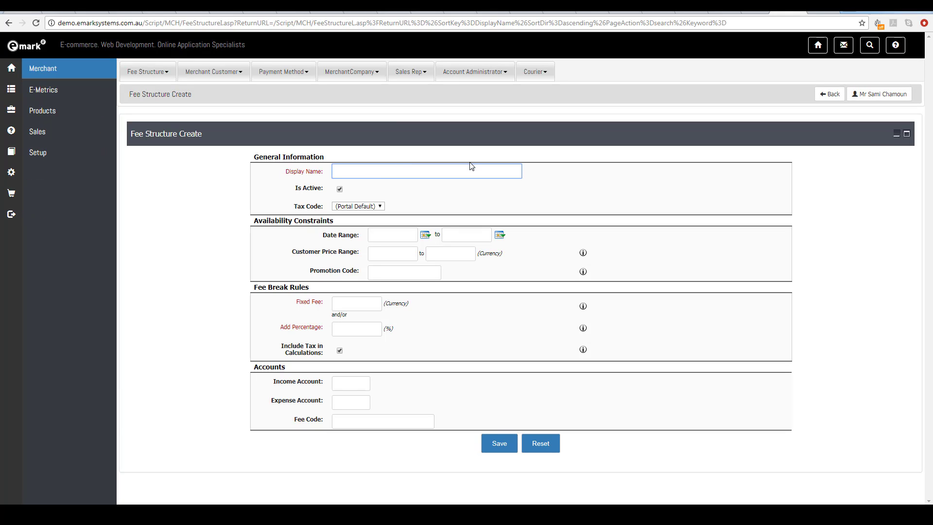
text(Demo fee)
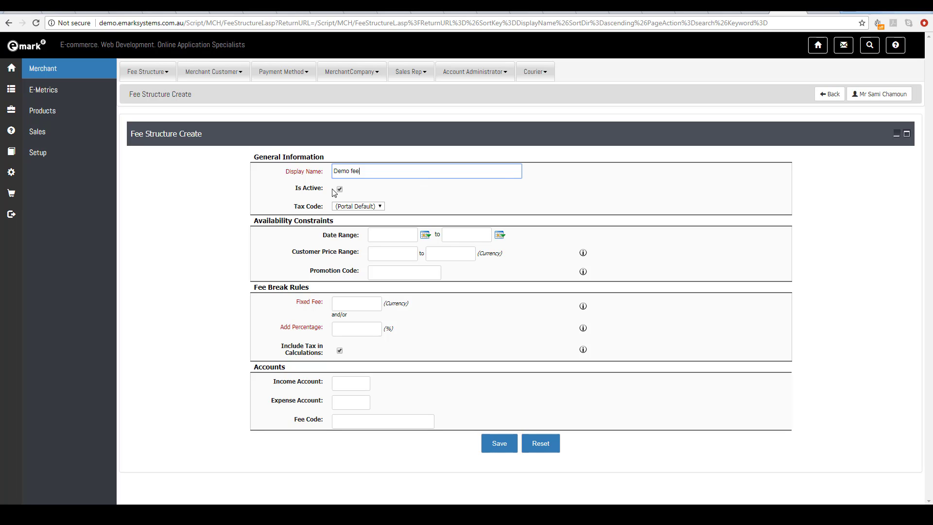
- Set the fee structure's tax code to Gst Inclusive
click(356, 211)
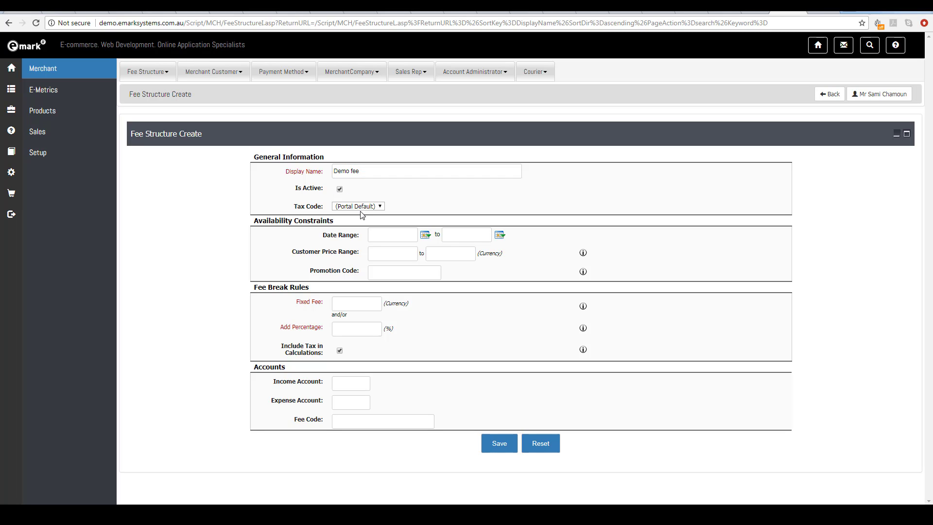
click(356, 209)
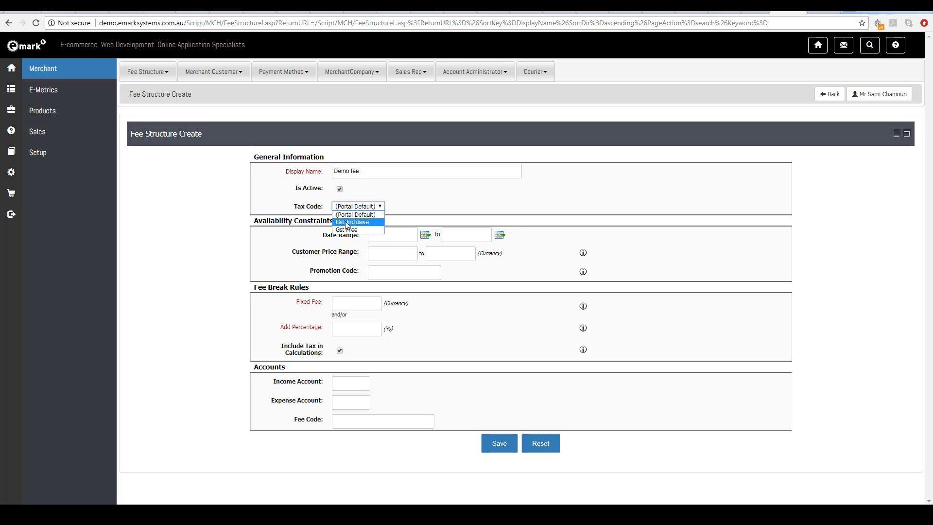
click(347, 222)
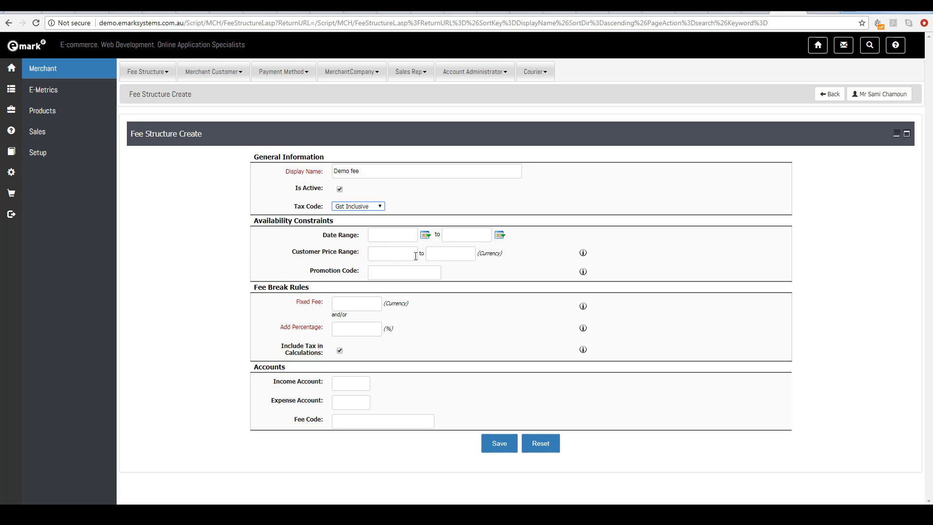
- Enter a fixed fee of -100 and an add percentage of 10, then save the fee structure
click(403, 270)
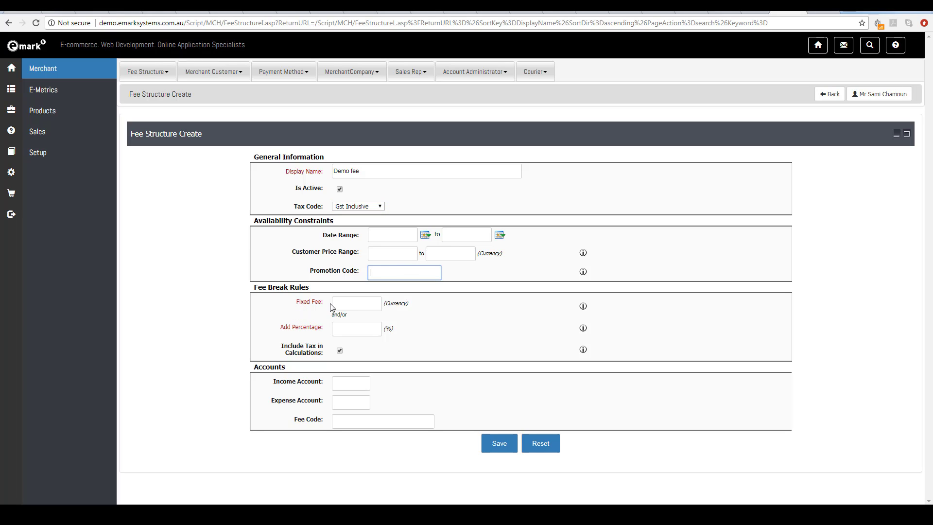
click(350, 303)
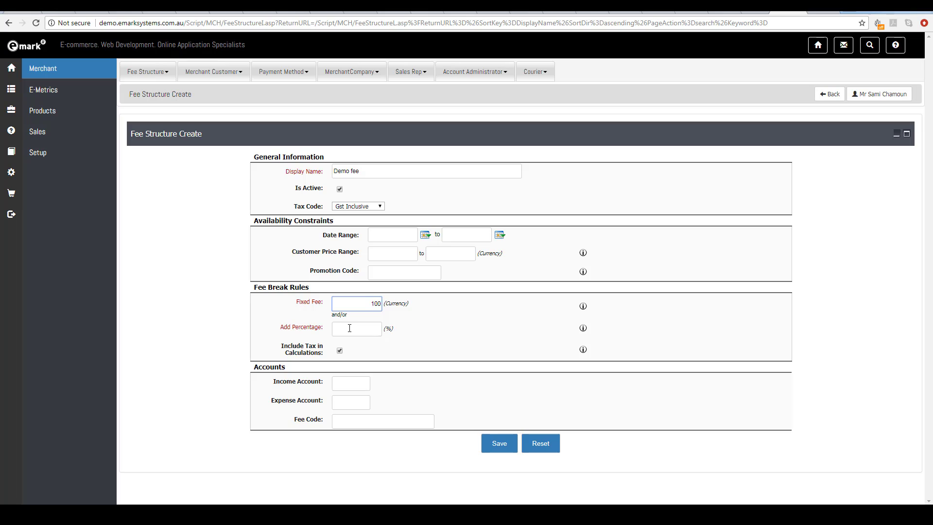
click(369, 337)
click(362, 303)
click(370, 331)
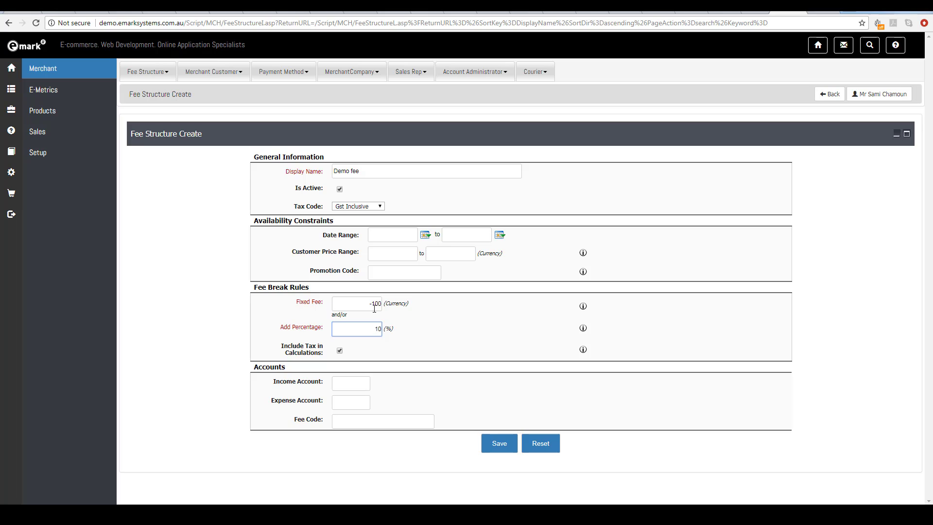
click(359, 302)
click(377, 331)
click(565, 470)
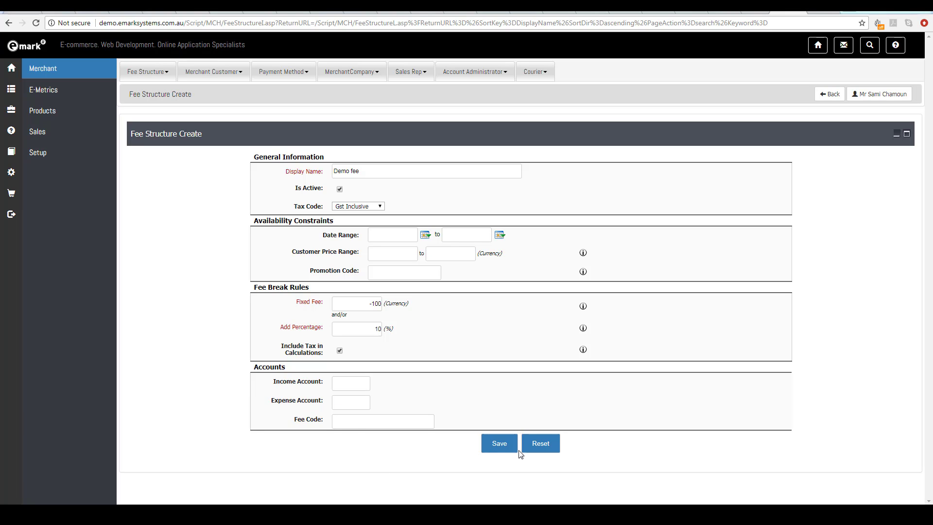
click(498, 444)
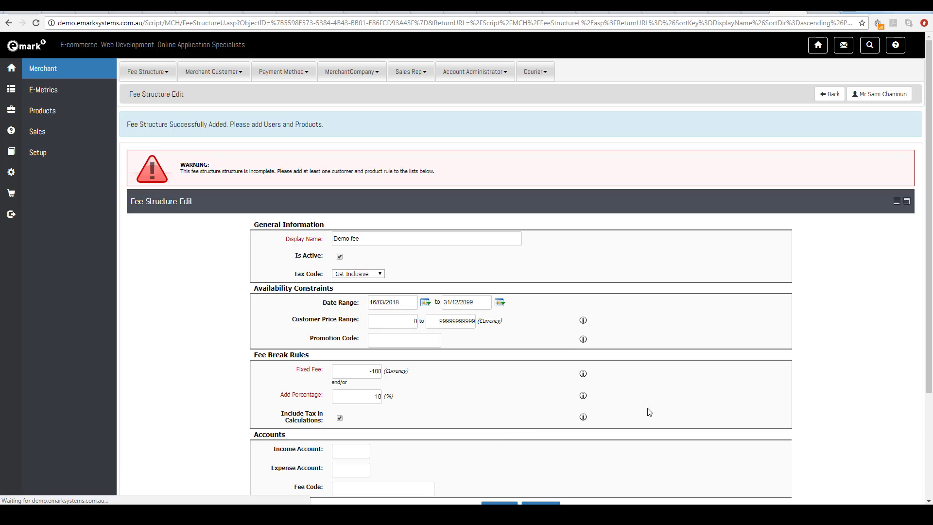
- Add a product inclusion rule for the product 10000XL 2 YEAR ADDITIONAL WARRANTY and save it
scroll(603, 311, down, 3)
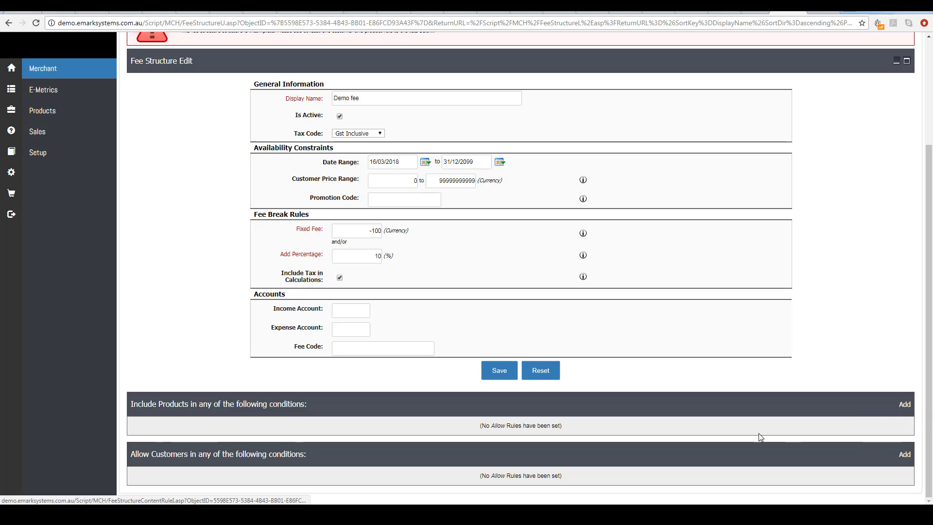
click(904, 404)
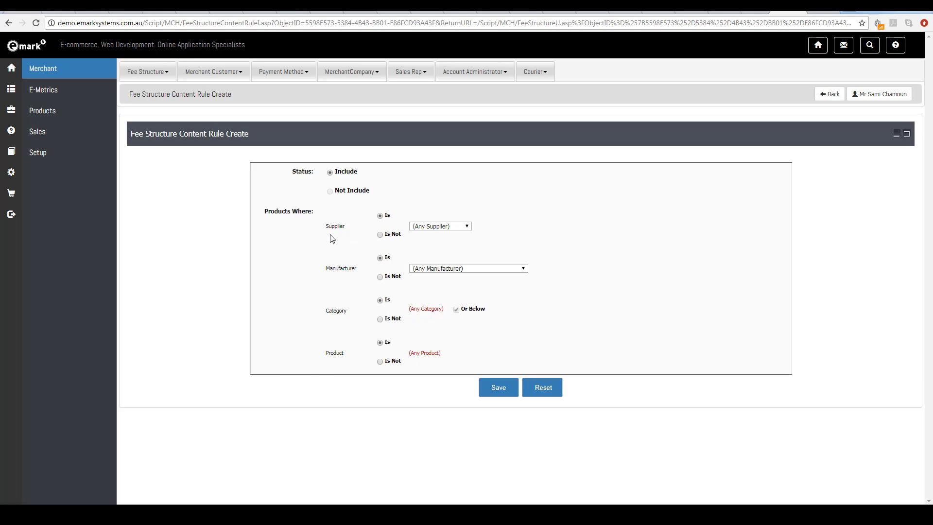
click(450, 226)
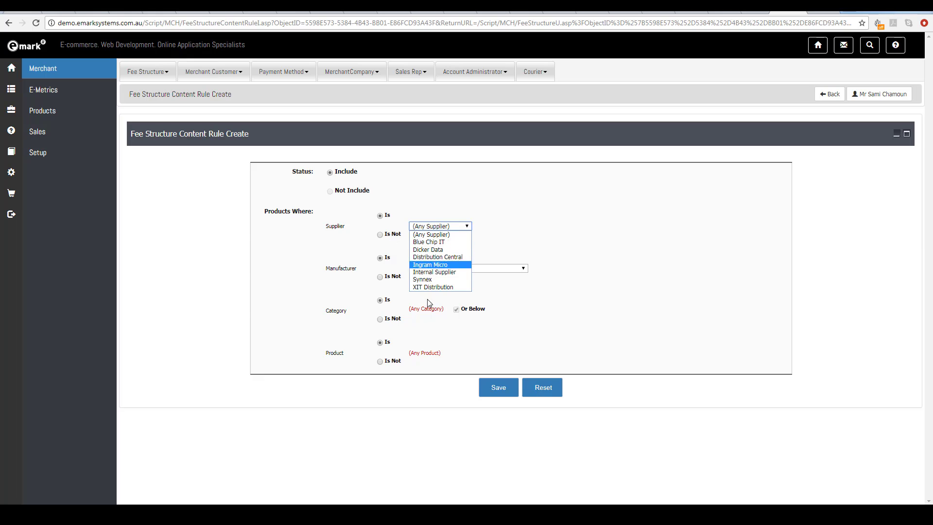
click(521, 236)
click(437, 271)
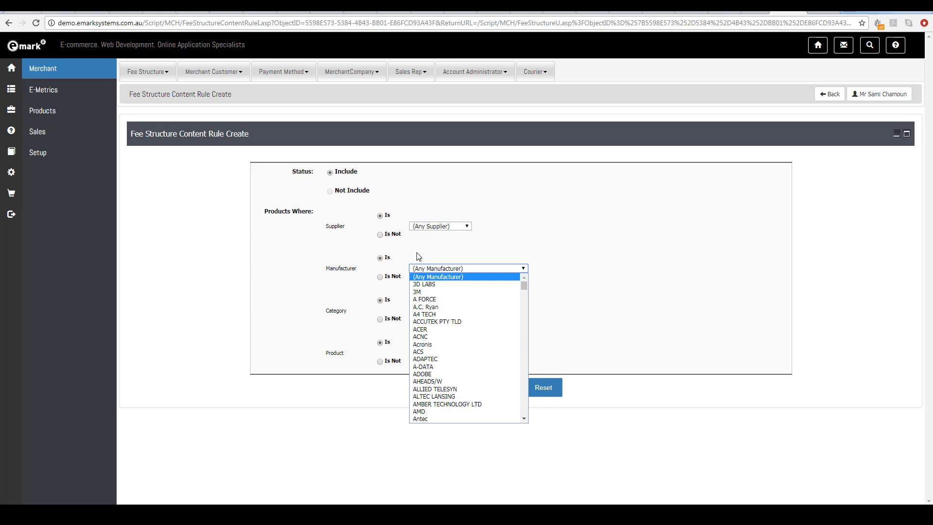
click(333, 267)
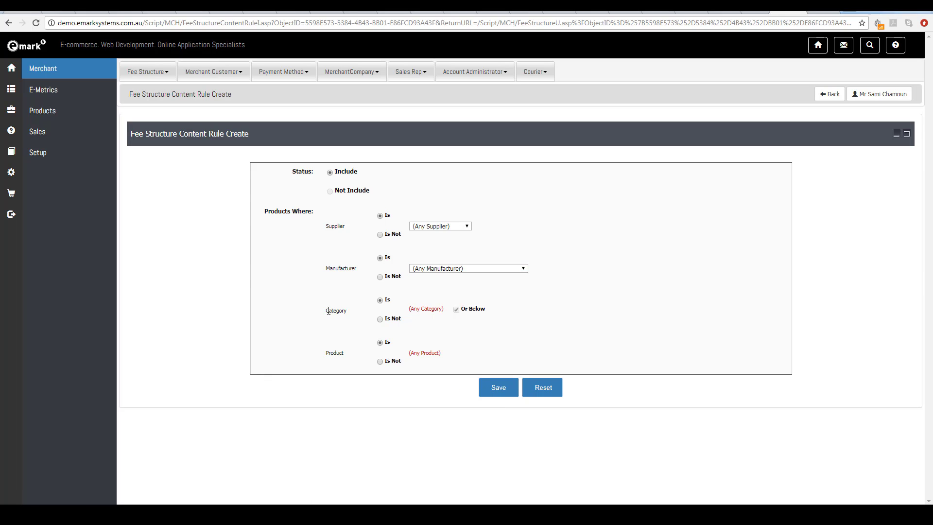
click(425, 311)
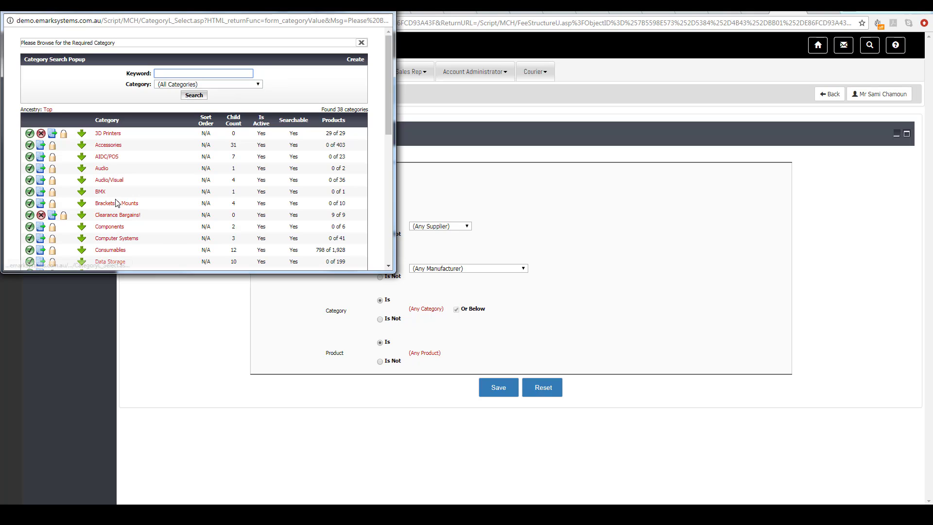
click(383, 7)
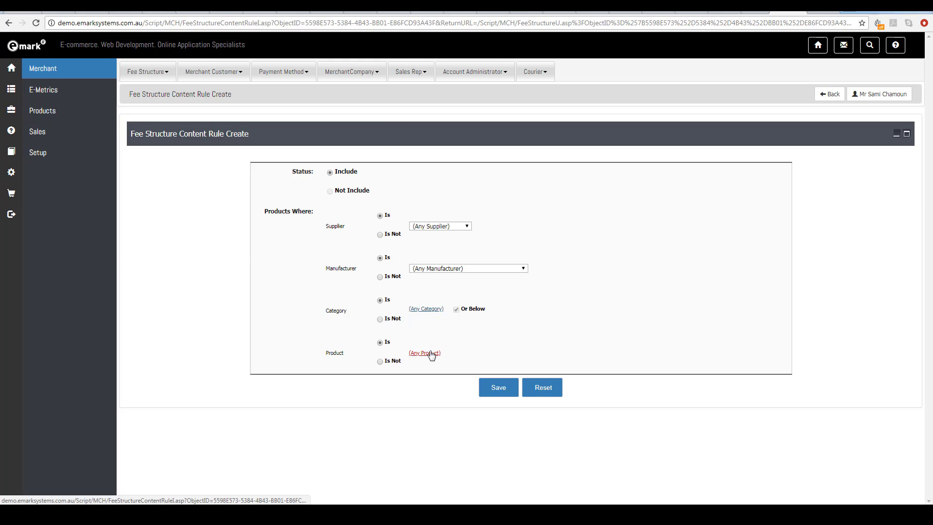
click(431, 355)
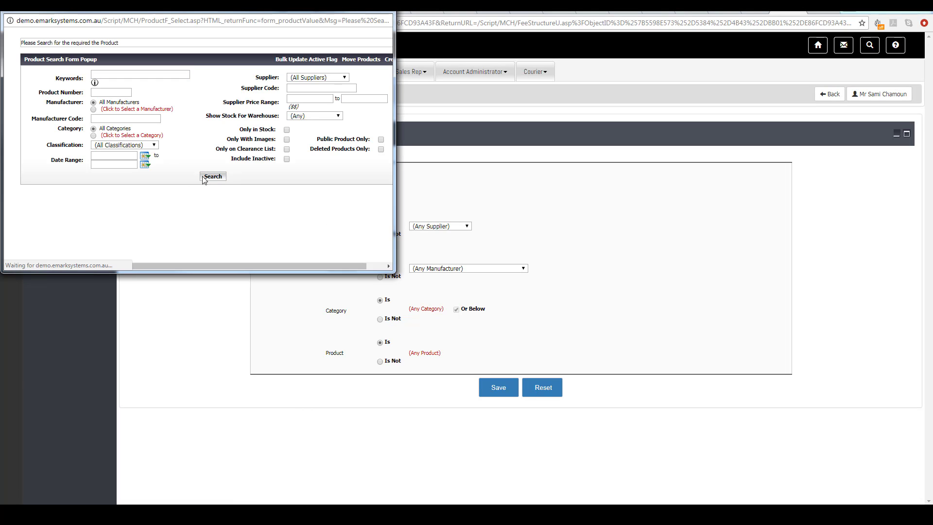
click(204, 177)
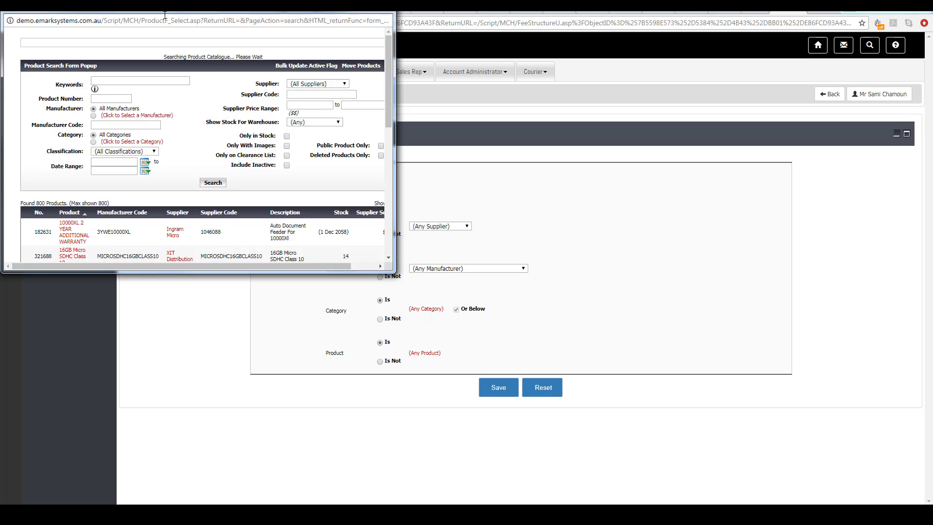
click(93, 216)
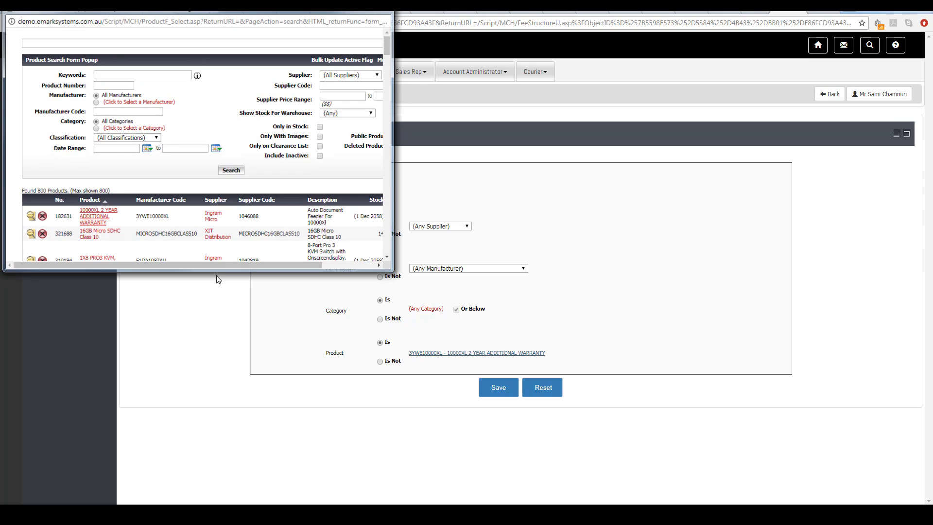
click(480, 387)
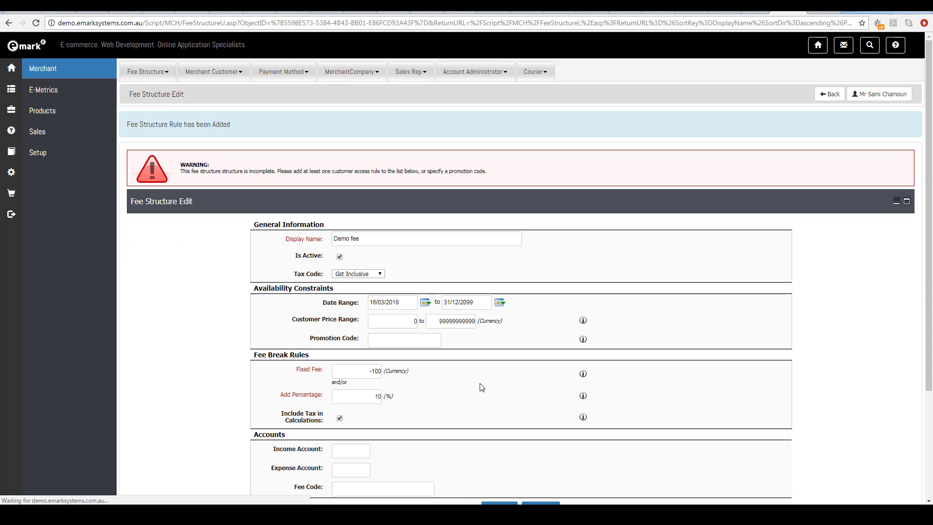
- Add another product inclusion rule where the supplier is Blue Chip IT and save it
scroll(488, 350, down, 3)
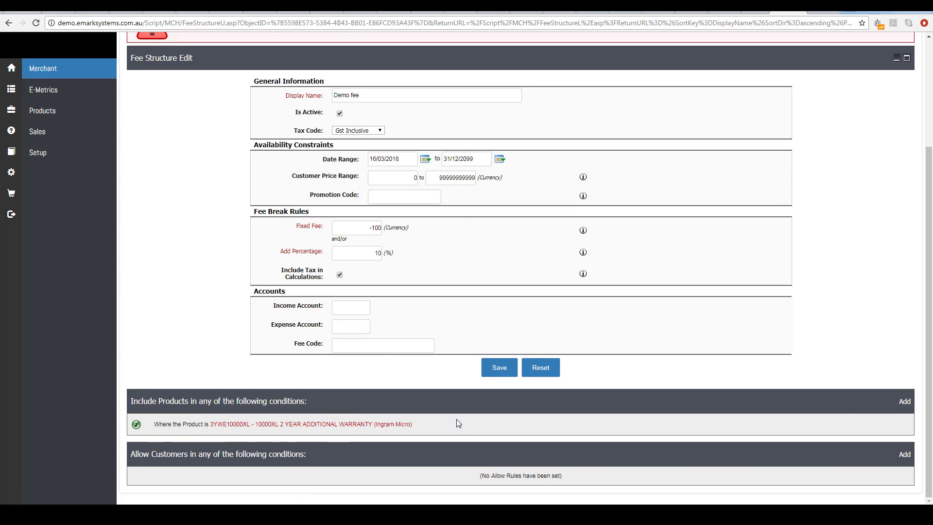
click(905, 401)
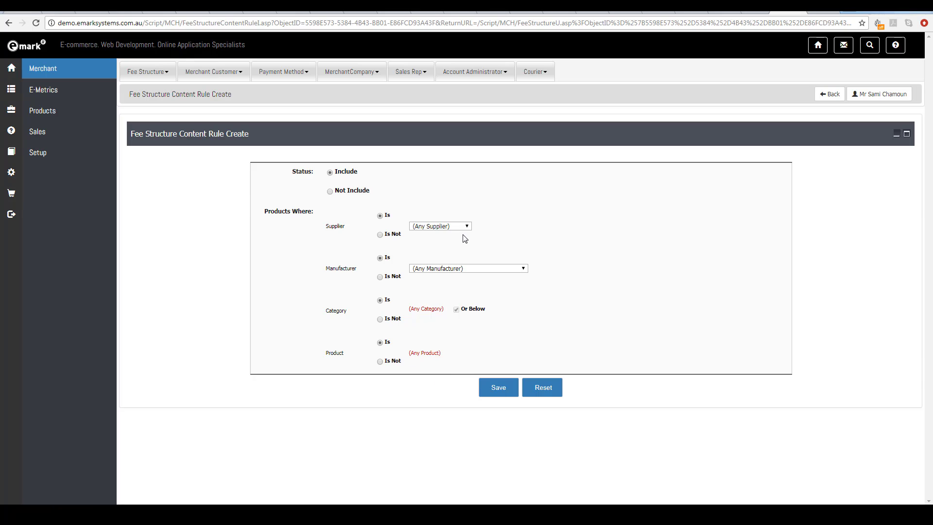
click(442, 226)
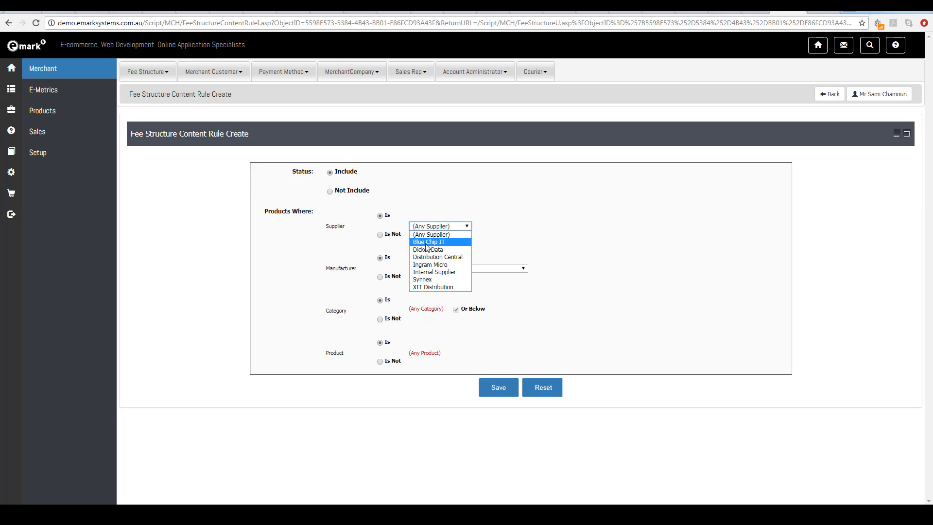
click(426, 243)
click(495, 393)
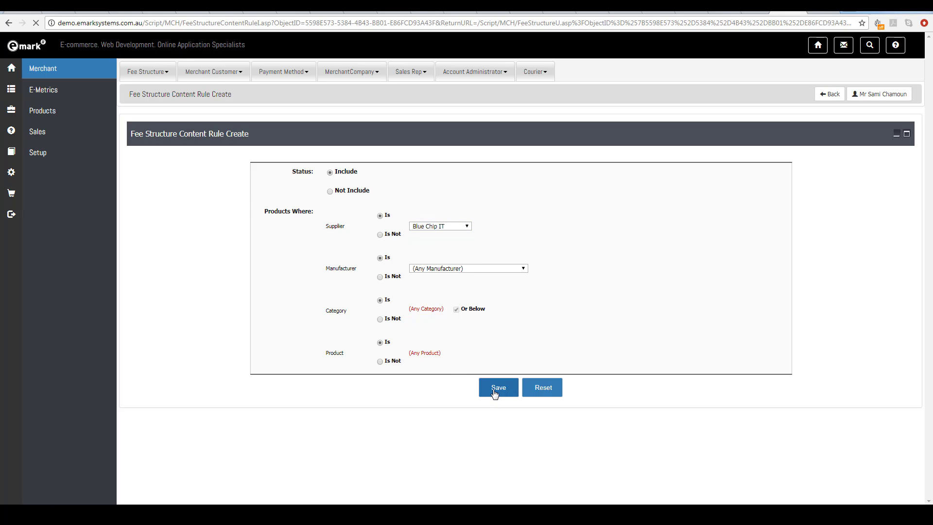
scroll(536, 370, down, 3)
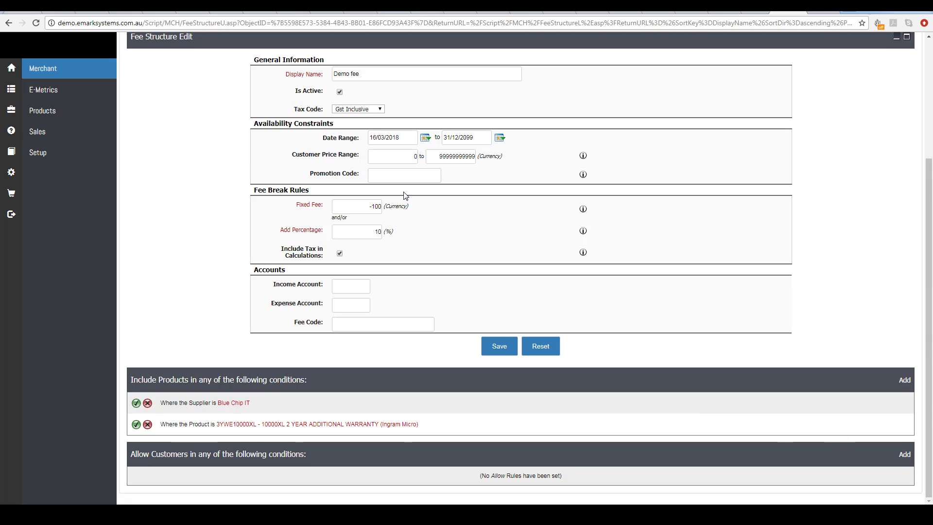
- Add a customer access rule allowing customers whose role is User and save it
click(395, 176)
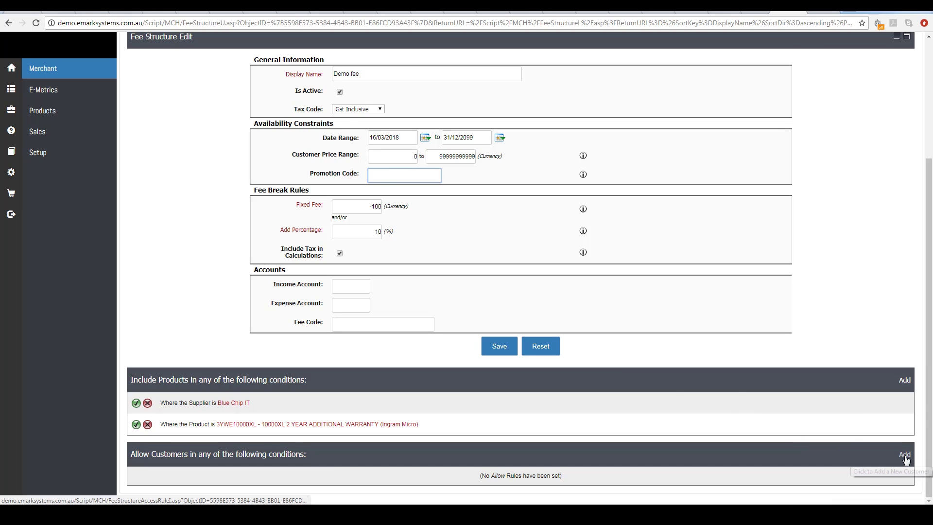
click(905, 456)
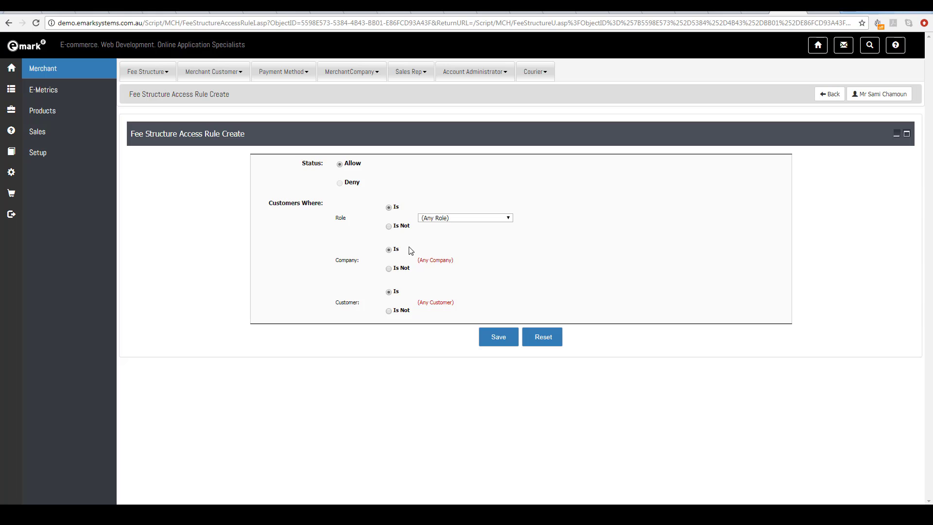
click(447, 219)
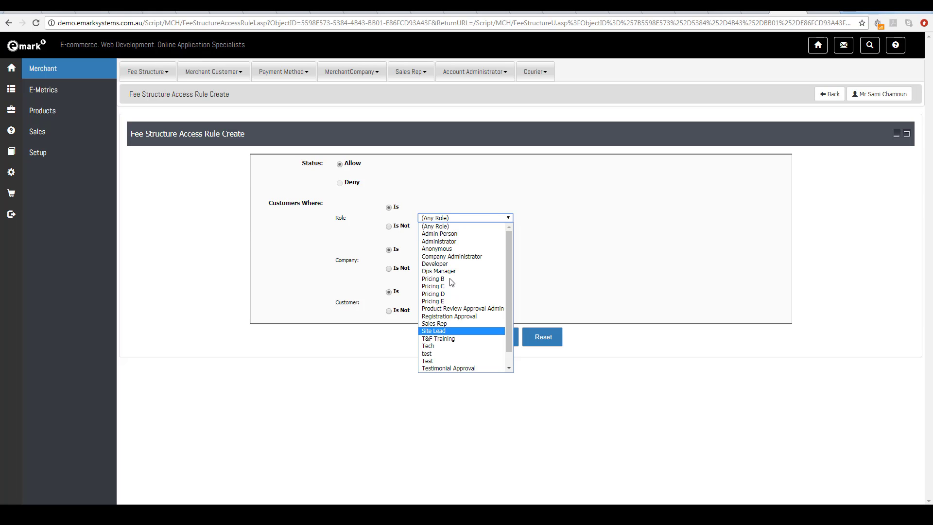
click(339, 259)
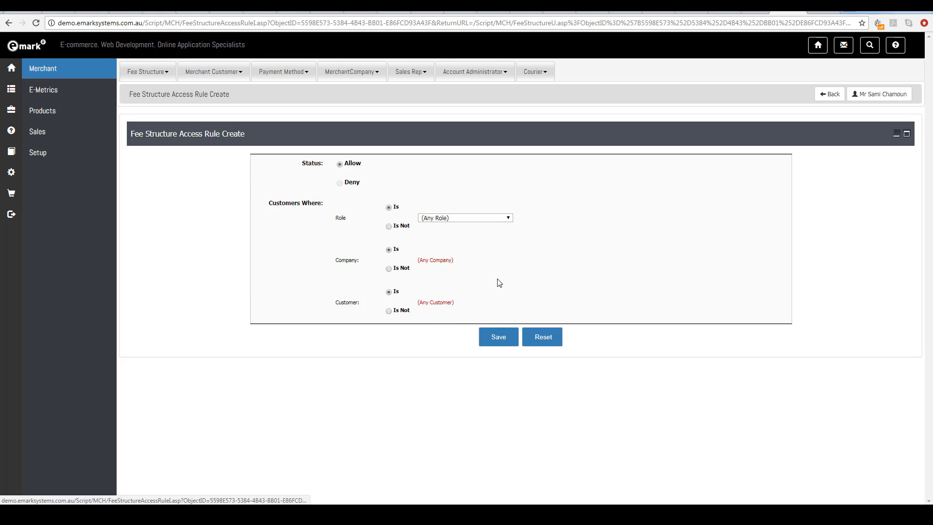
click(457, 219)
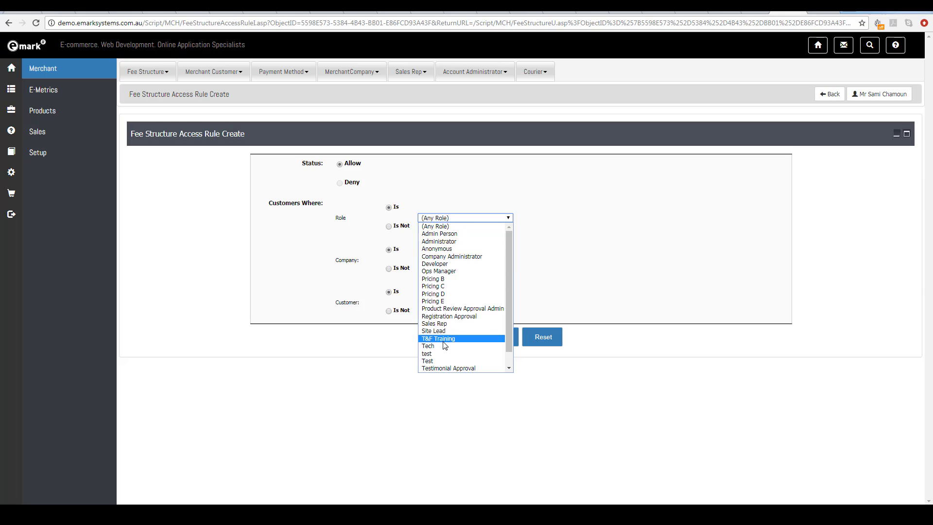
click(435, 368)
click(498, 337)
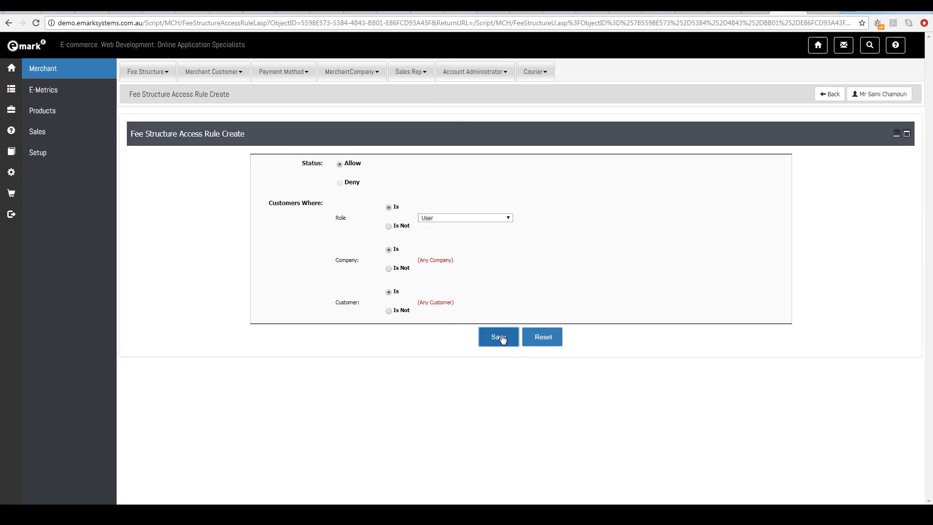
scroll(520, 428, down, 3)
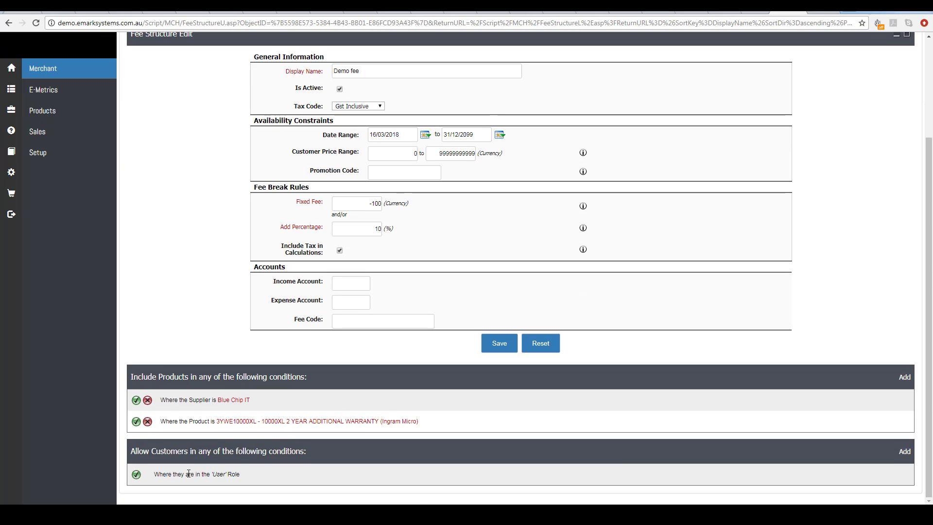